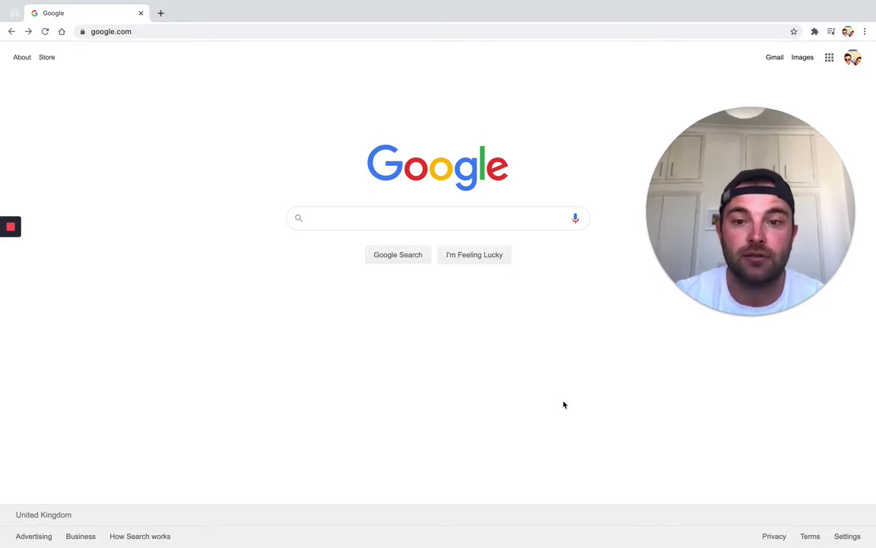
Search Google for 'add text to screenshot good annotations'.
click(352, 220)
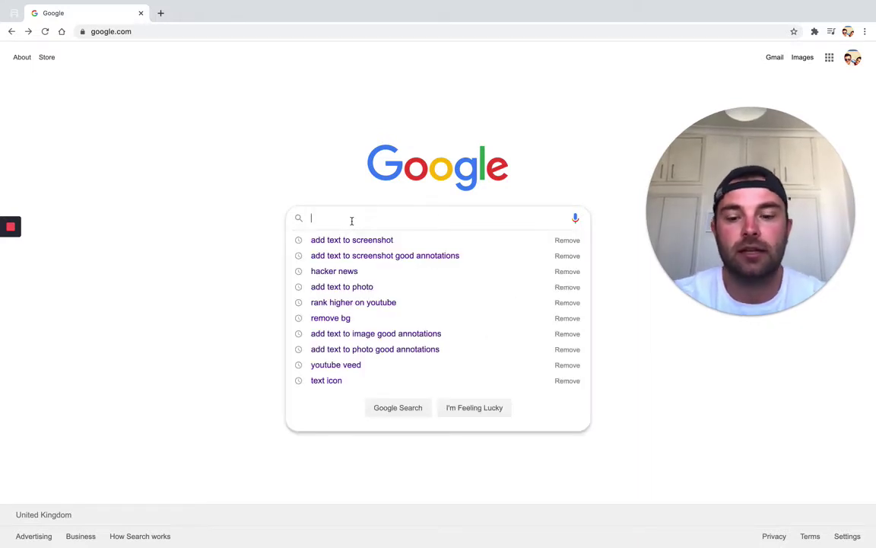
text(add text )
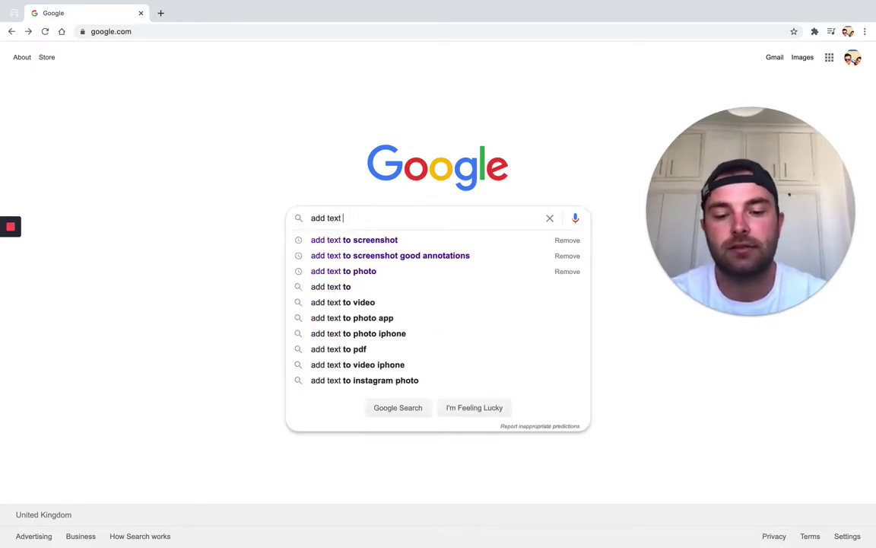
text(to screenshot )
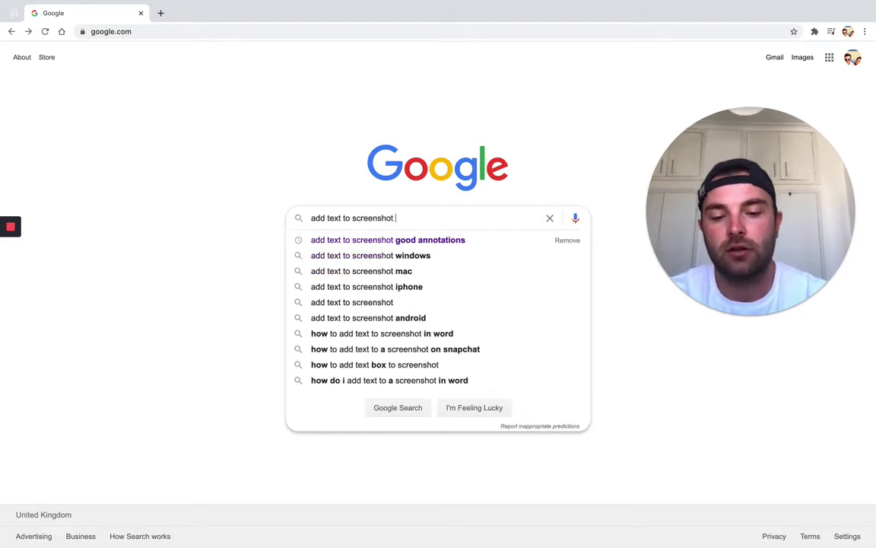
text(good annotations)
key(Return)
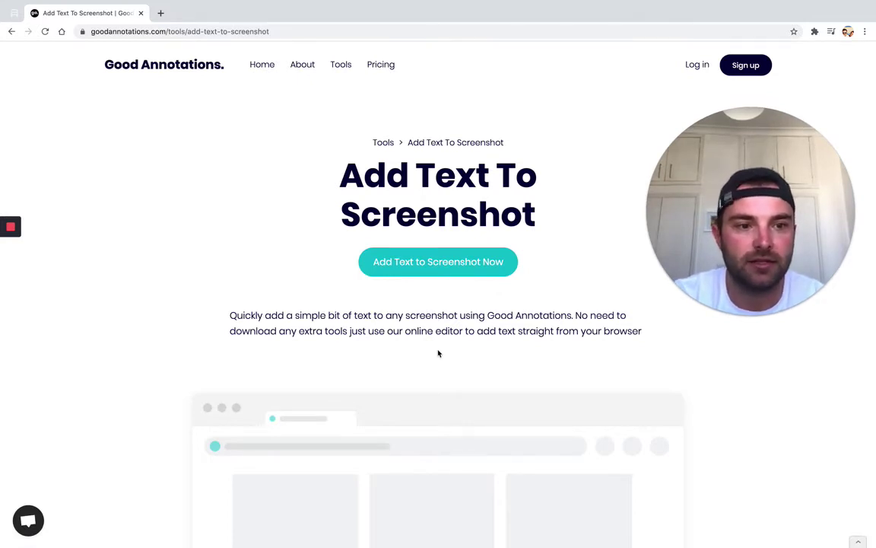
Start a new Add Text to Screenshot project and load the sample Google screenshot.
click(424, 271)
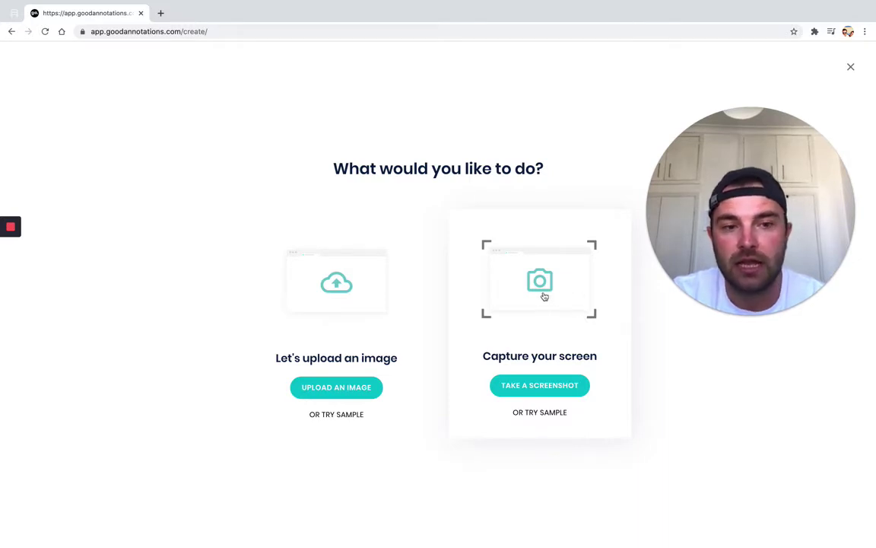
click(347, 419)
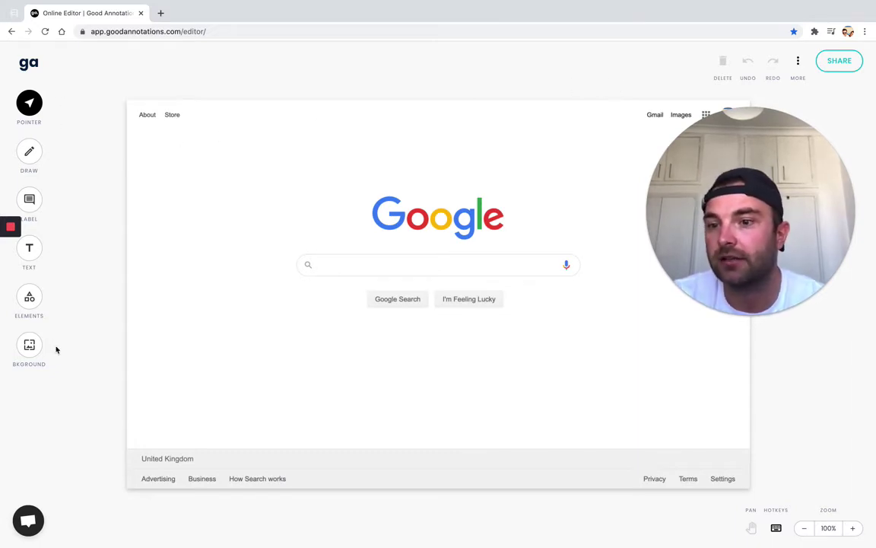
Show the TEXT tool's title, subtitle and callout options in the left toolbar.
click(34, 254)
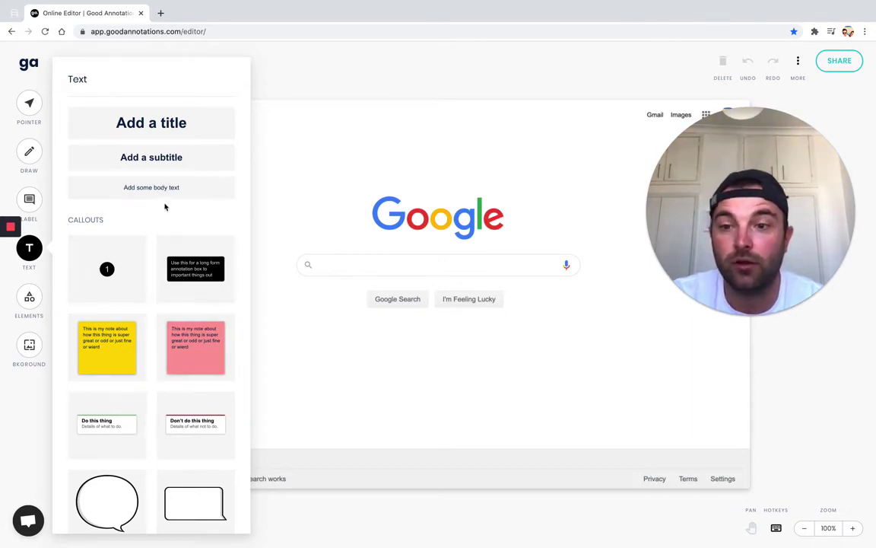
Add a title reading 'My lovely new design' and place it above the Google logo.
click(165, 132)
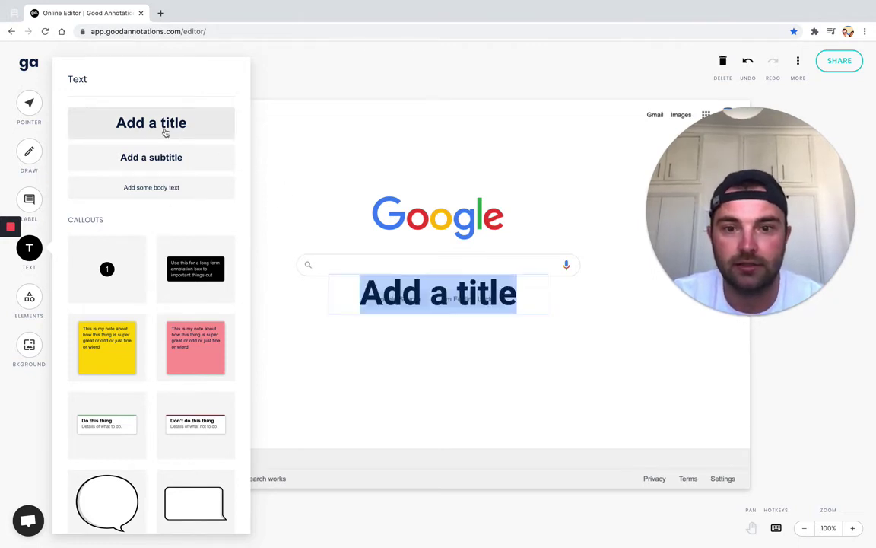
click(500, 382)
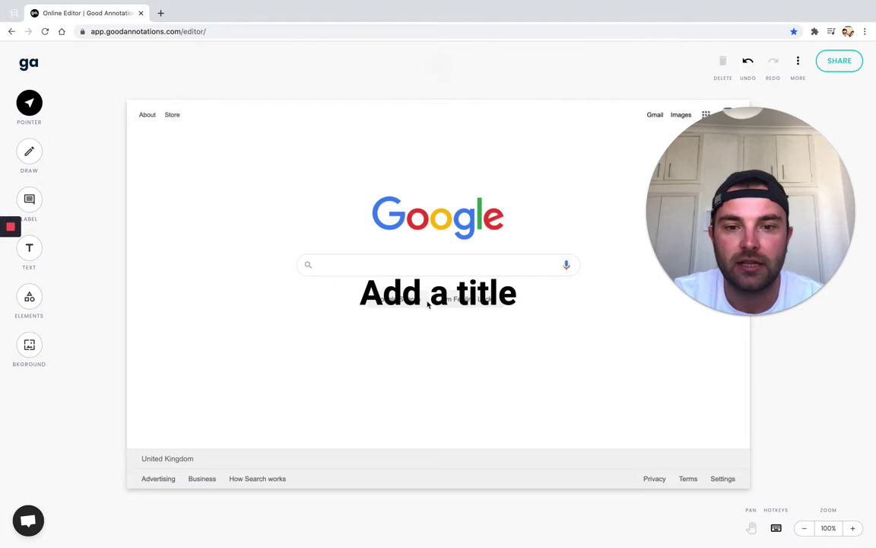
drag(388, 282, 450, 143)
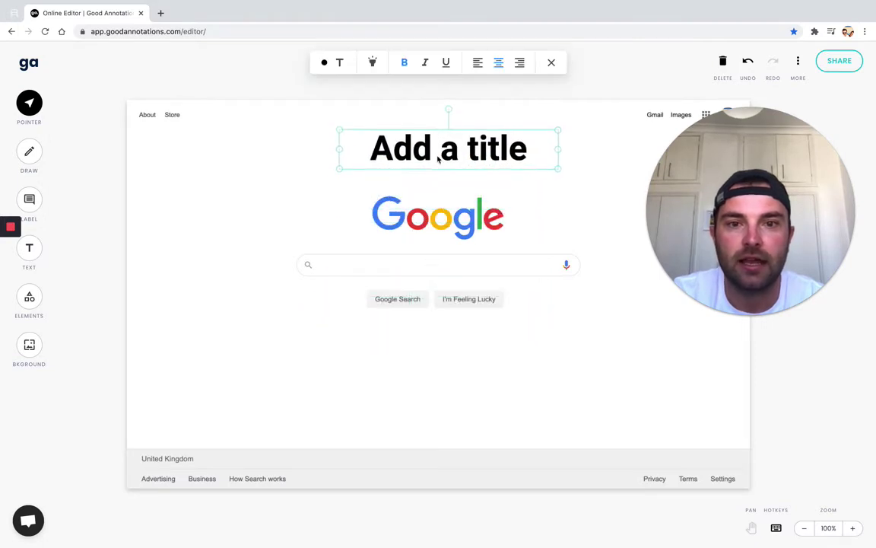
double_click(445, 151)
triple_click(437, 155)
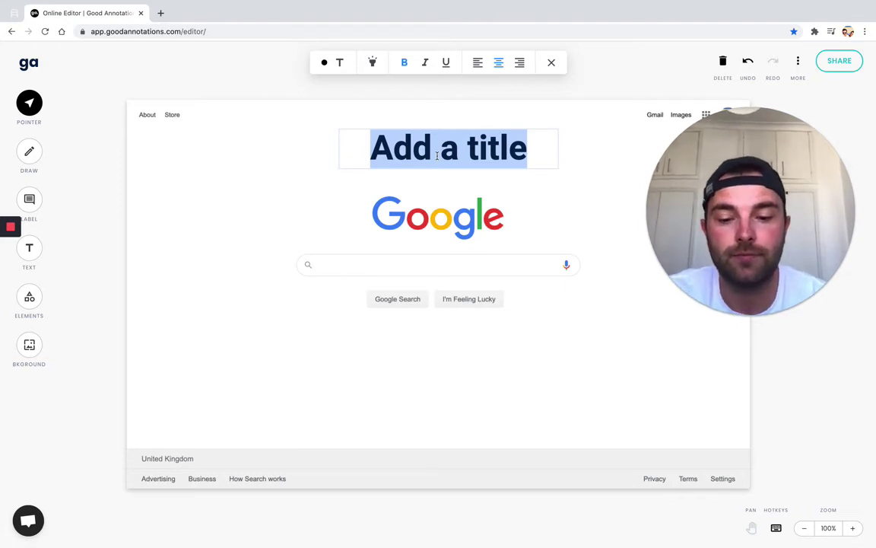
text(My )
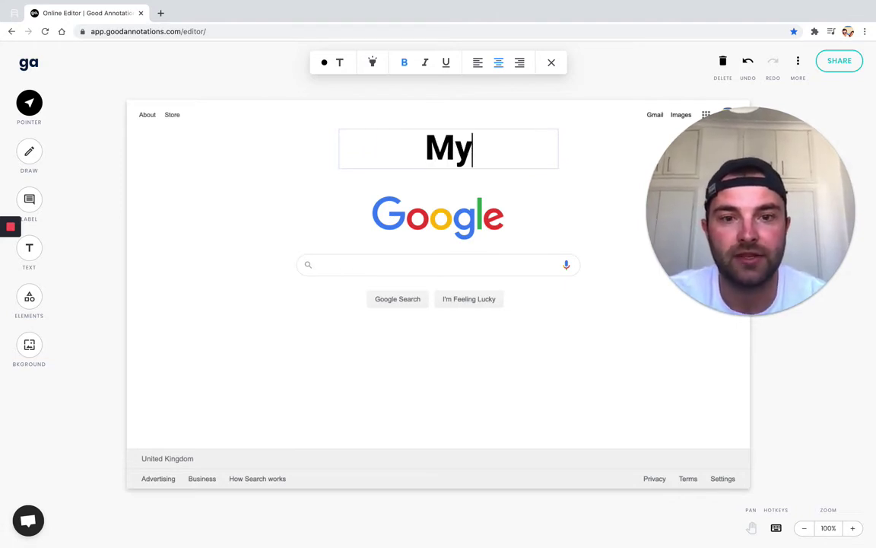
text(lovely new )
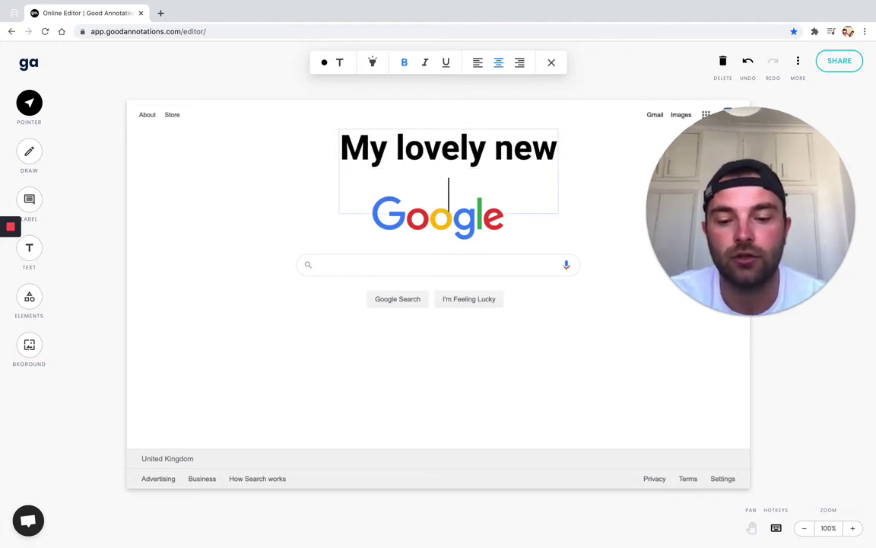
text(design)
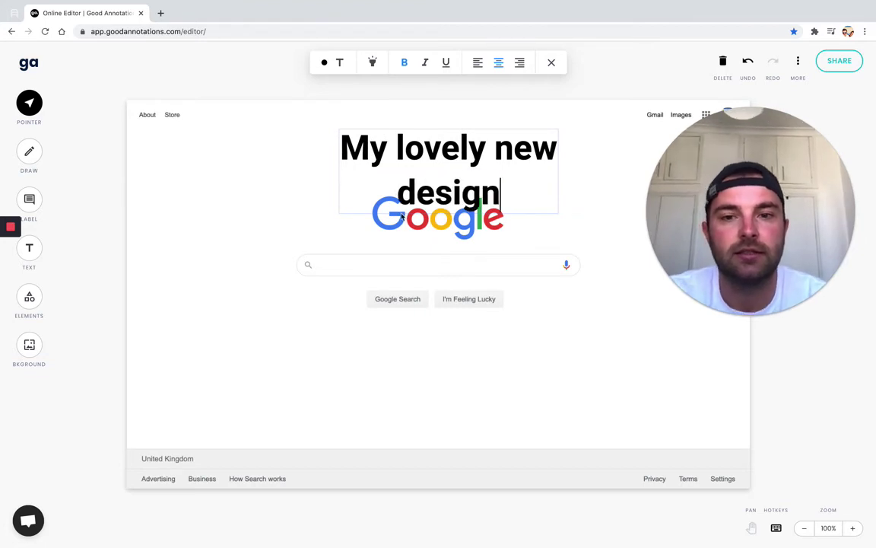
key(Escape)
click(374, 165)
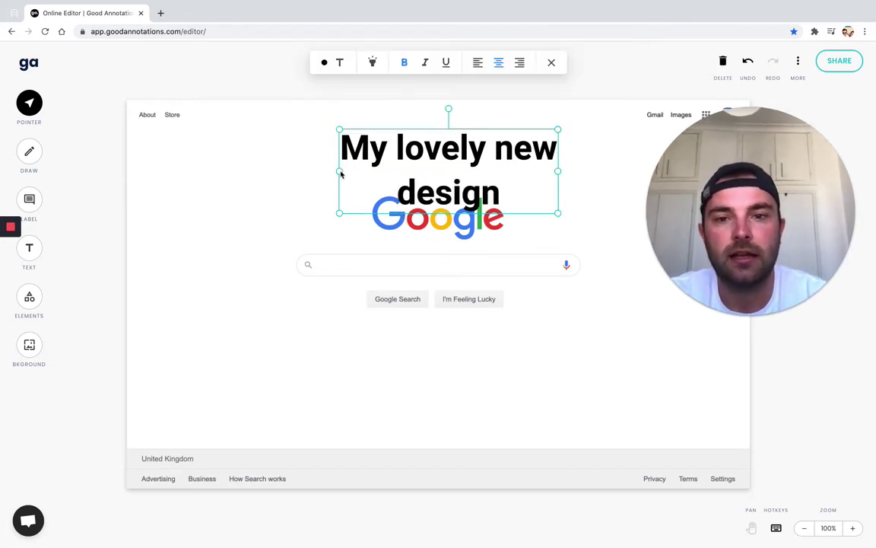
Widen and enlarge the title so it fits on one line, keeping it centred.
drag(341, 171, 209, 172)
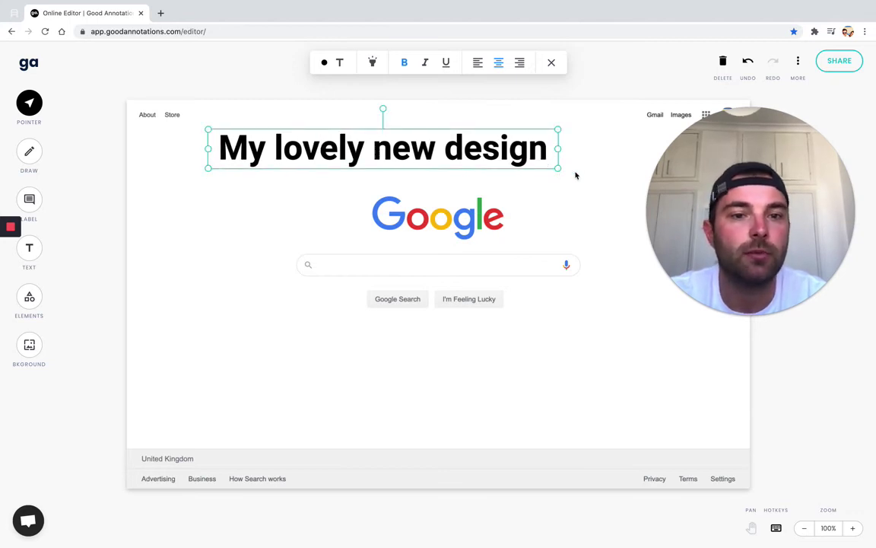
drag(575, 175, 627, 196)
mouse_move(491, 151)
mouse_down()
mouse_move(512, 161)
mouse_move(482, 165)
mouse_up()
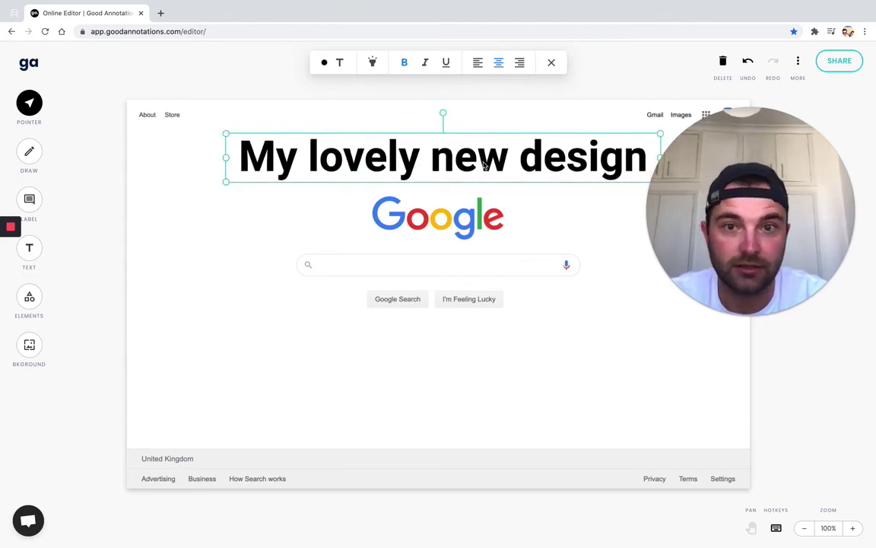
Colour the title text red and deselect it.
click(325, 63)
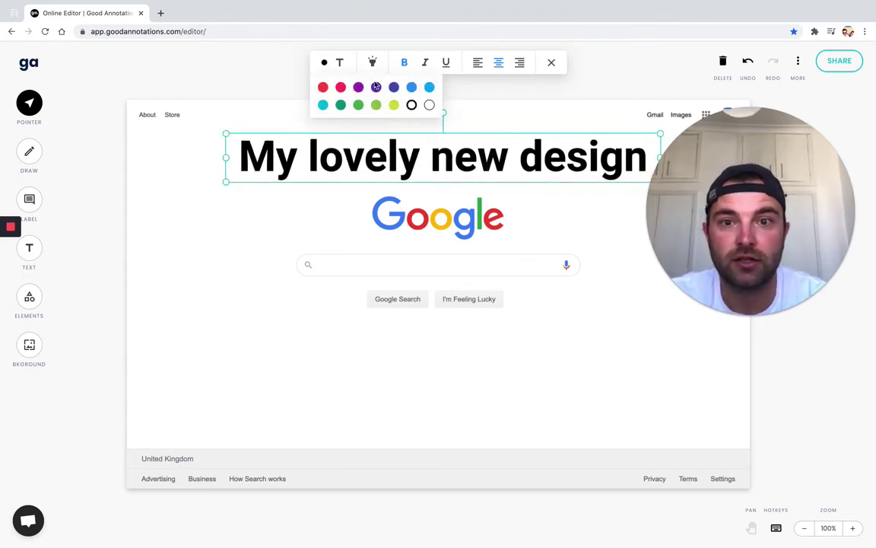
click(323, 87)
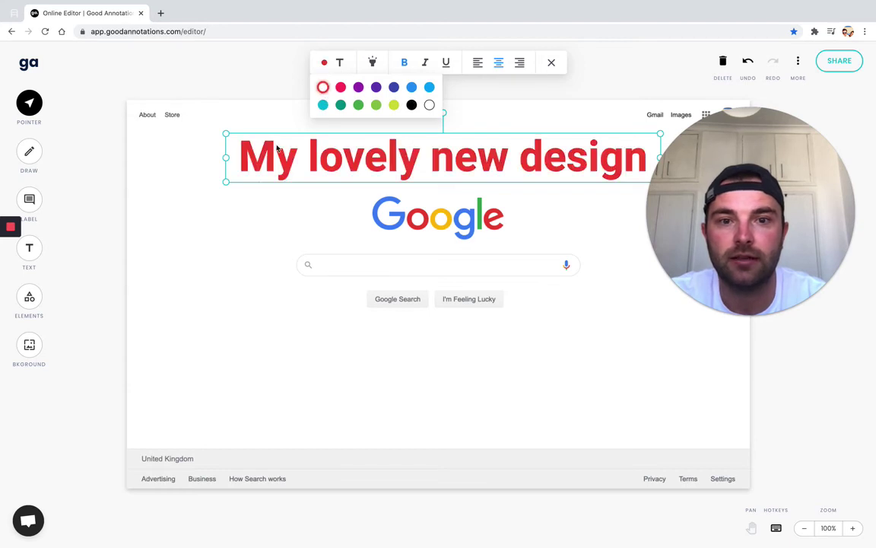
click(254, 249)
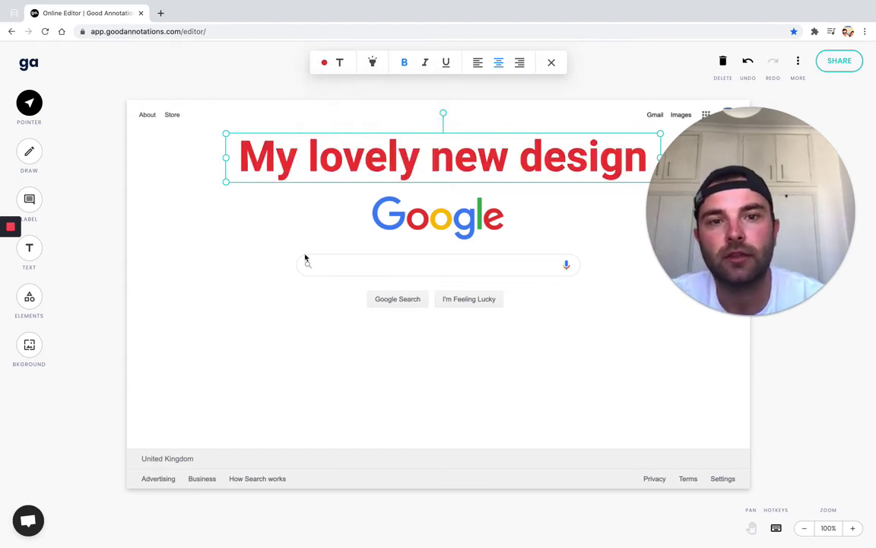
click(344, 265)
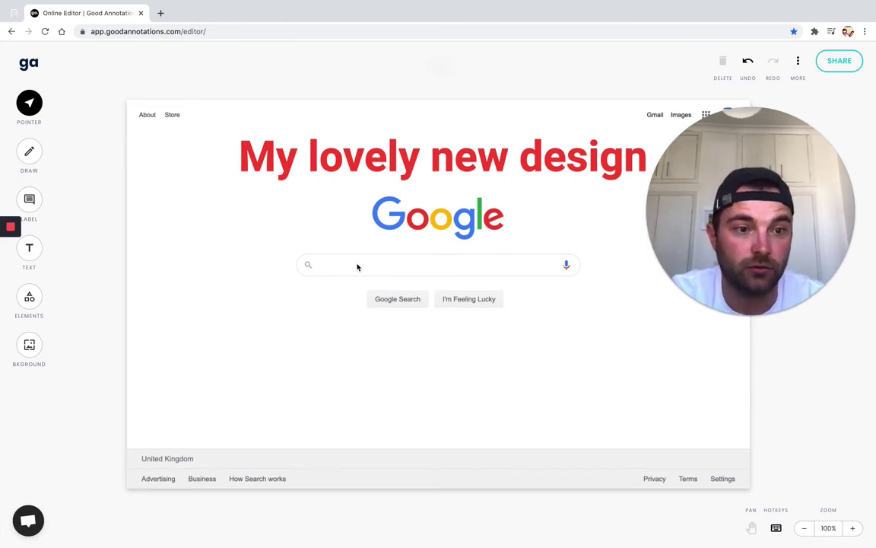
Download the annotated screenshot as an image from the MORE menu.
drag(739, 169, 745, 195)
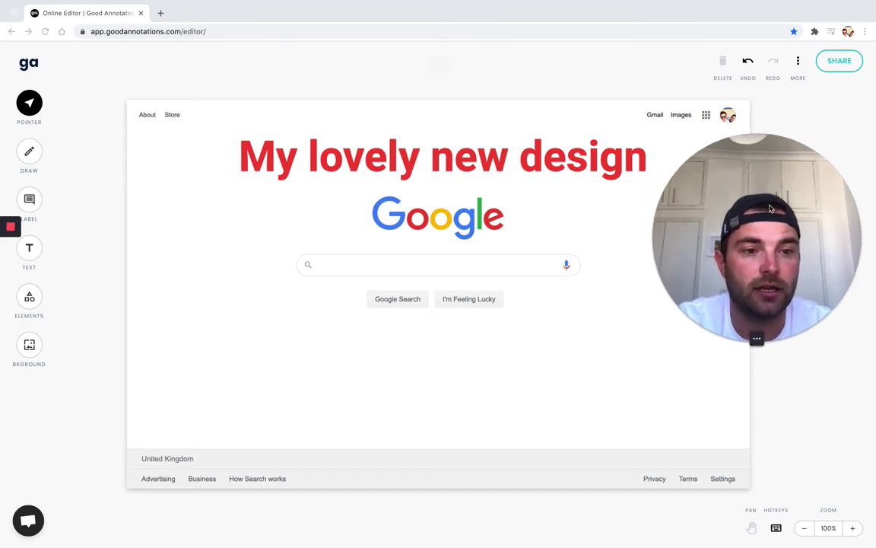
click(799, 64)
click(788, 93)
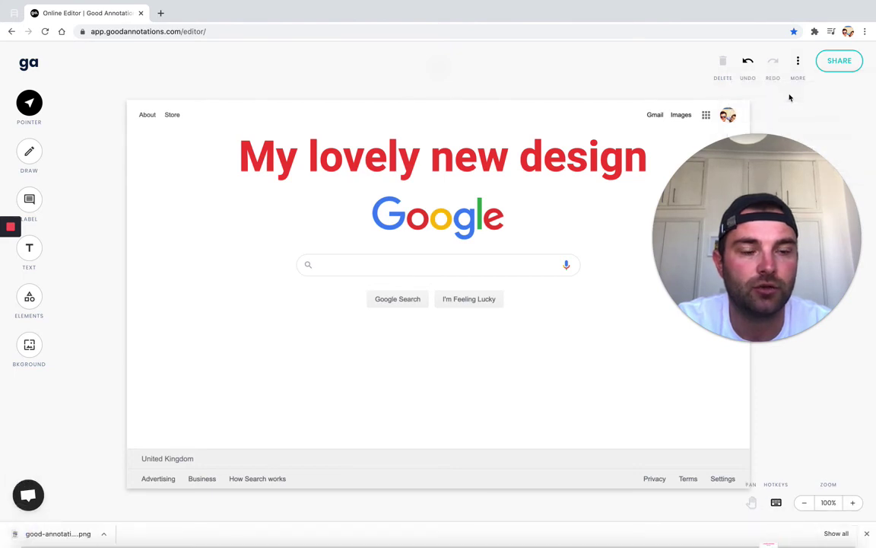
Copy the project's share link and open the downloaded PNG.
click(839, 60)
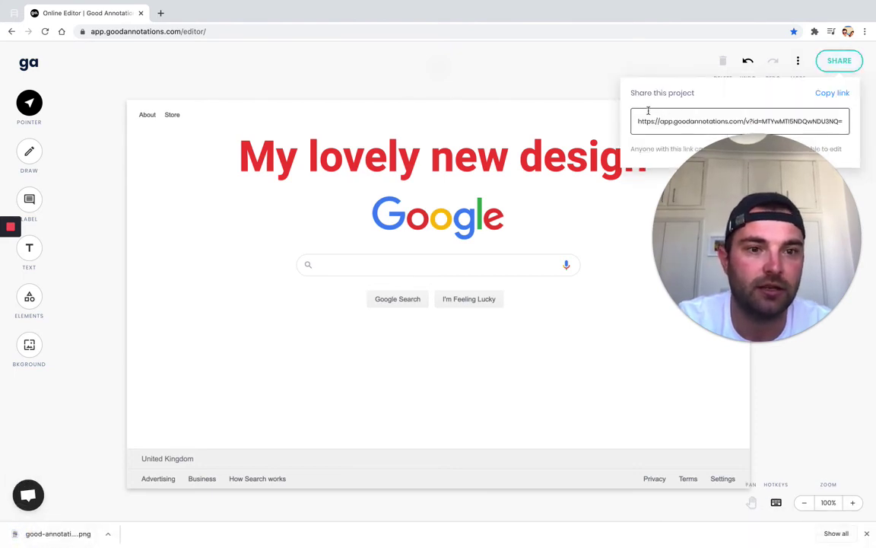
click(835, 97)
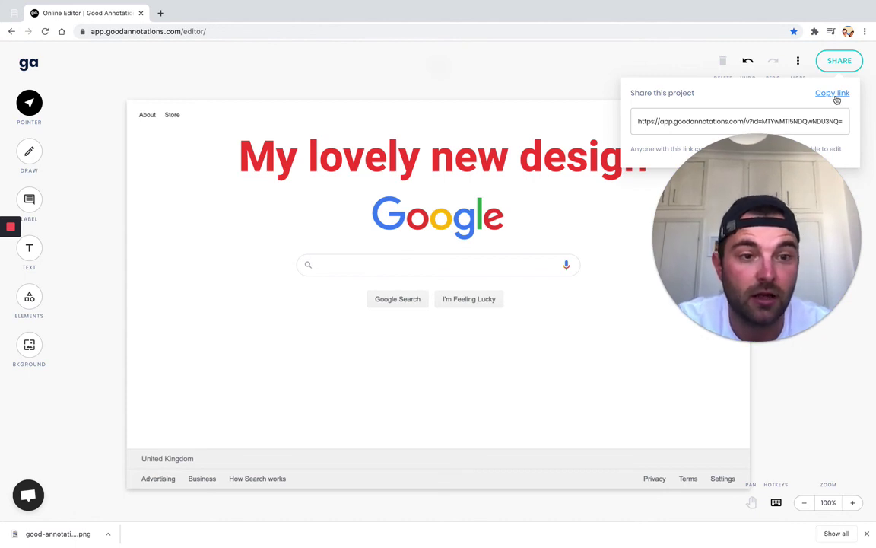
click(835, 96)
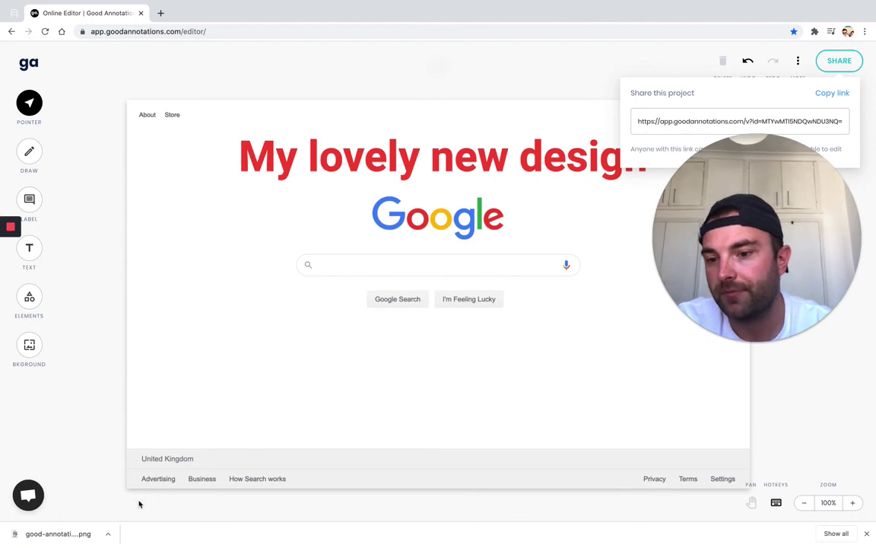
click(66, 536)
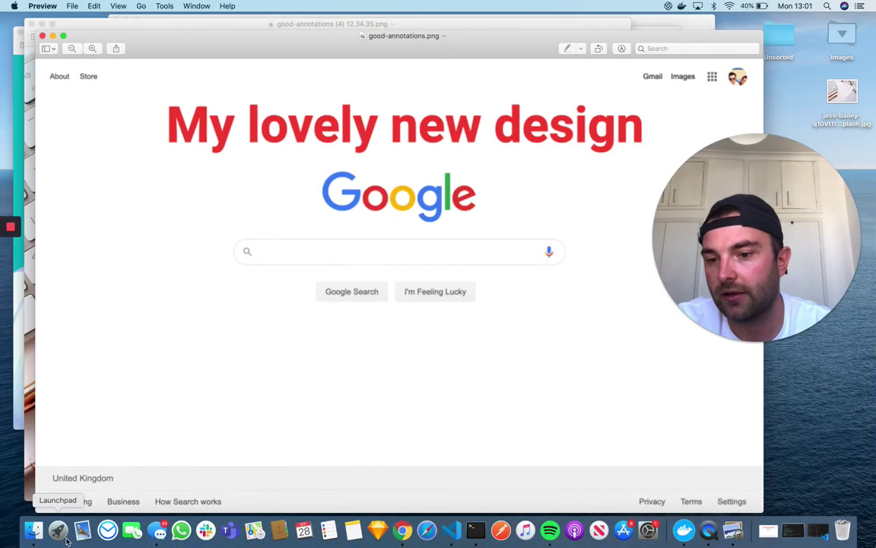